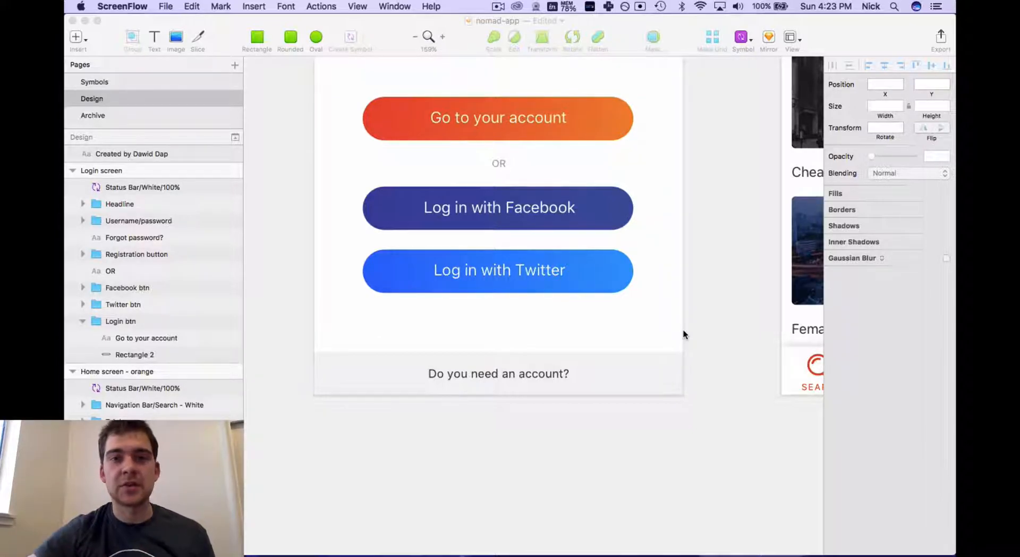
# Shift the Twitter login button right and check its distances to the artboard edges
pyautogui.click(419, 265)
pyautogui.moveTo(419, 266); pyautogui.dragTo(449, 259)
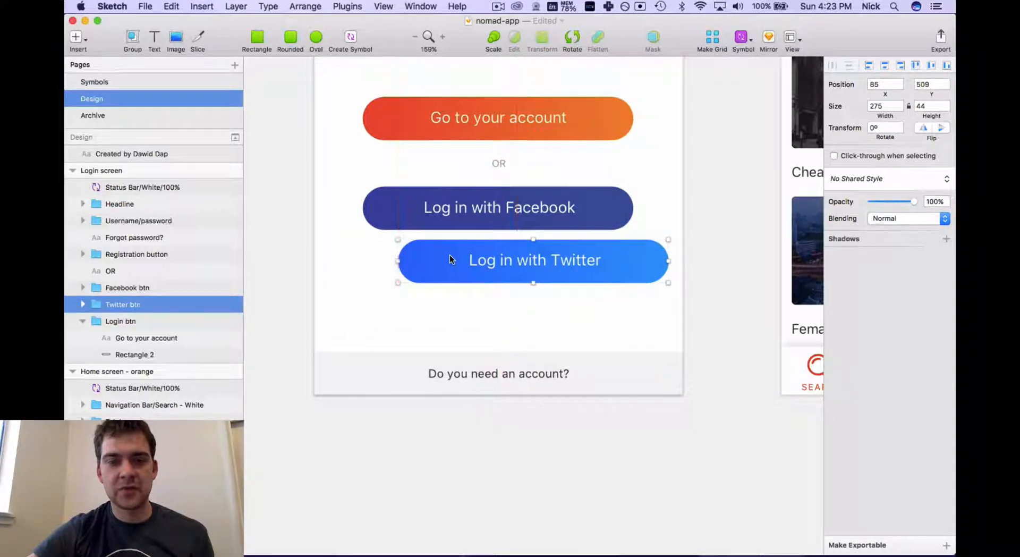
pyautogui.press('alt')
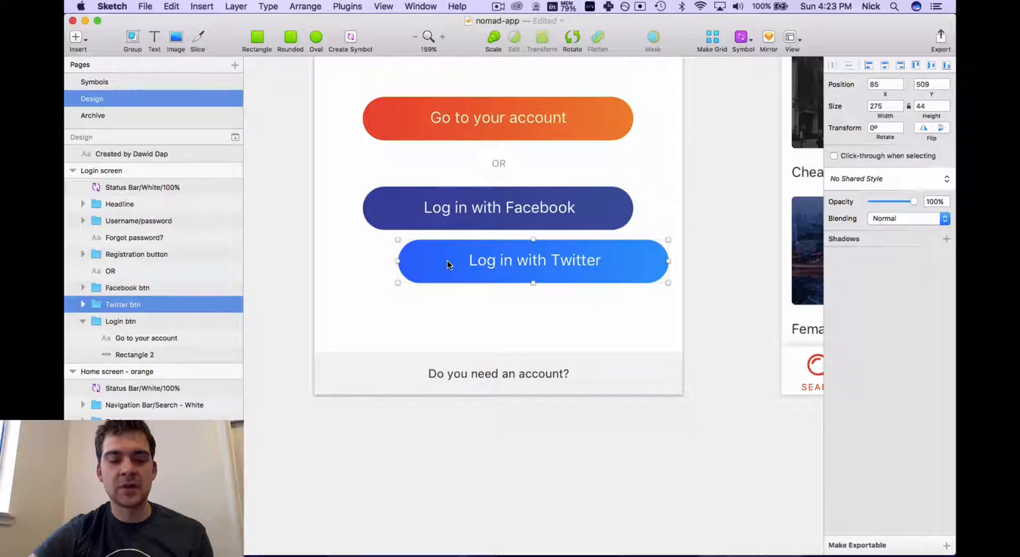
pyautogui.press('alt')
# Option-drag a copy of the Twitter button to sit just below the original
pyautogui.moveTo(449, 266); pyautogui.dragTo(427, 316)
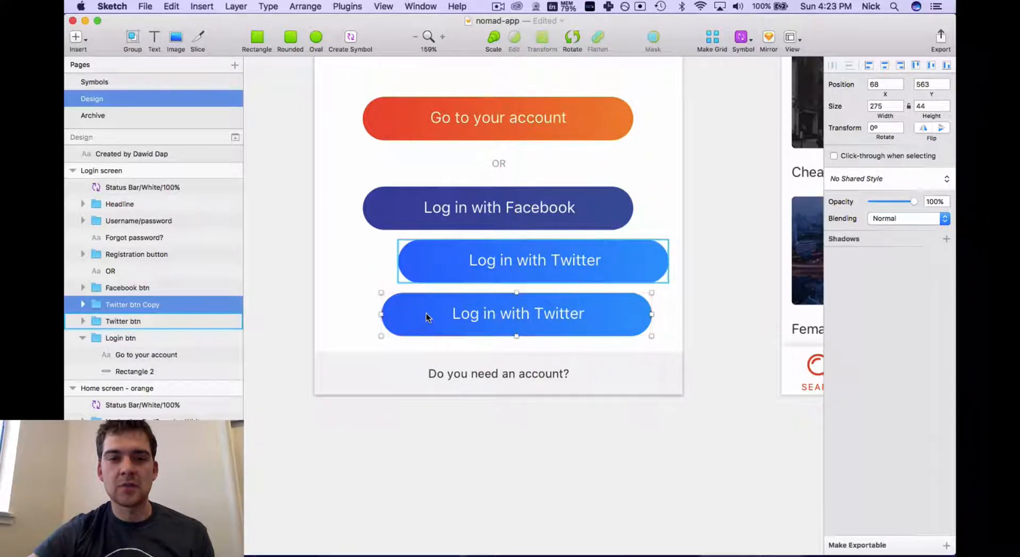
pyautogui.click(714, 327)
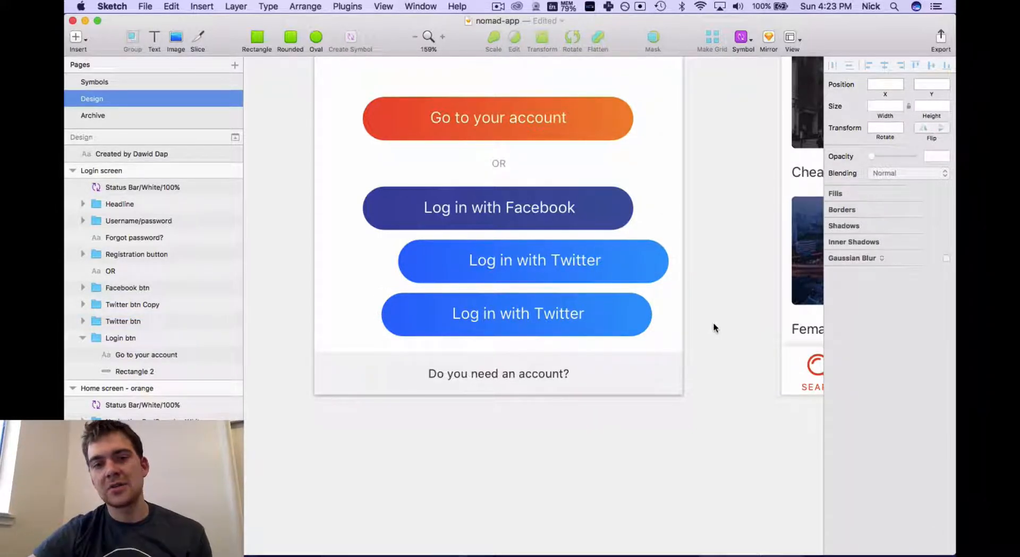
pyautogui.scroll(-5, 594, 283)
pyautogui.hscroll(4, 594, 282)
pyautogui.scroll(2, 594, 283)
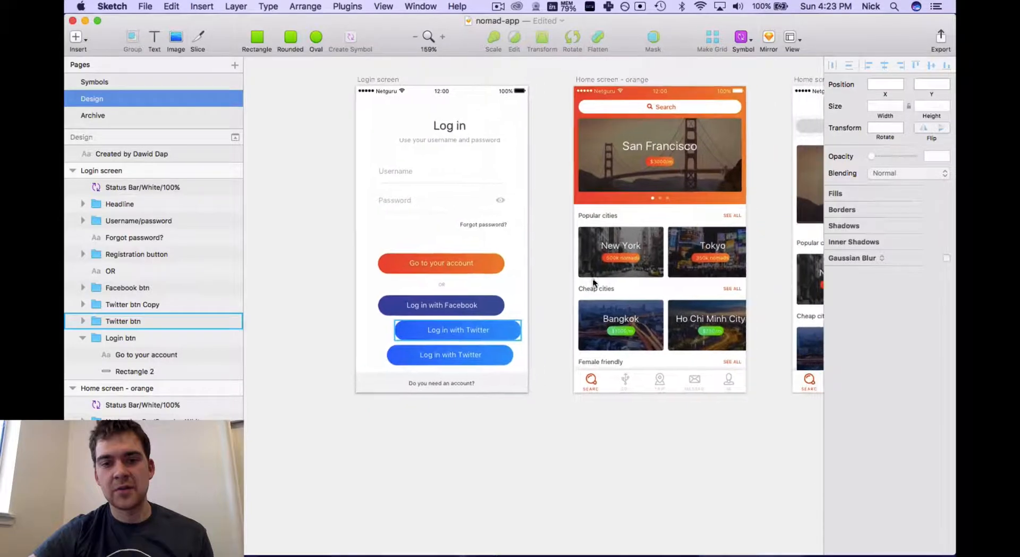
pyautogui.hscroll(2, 593, 283)
pyautogui.scroll(1, 594, 282)
pyautogui.scroll(3, 362, 354)
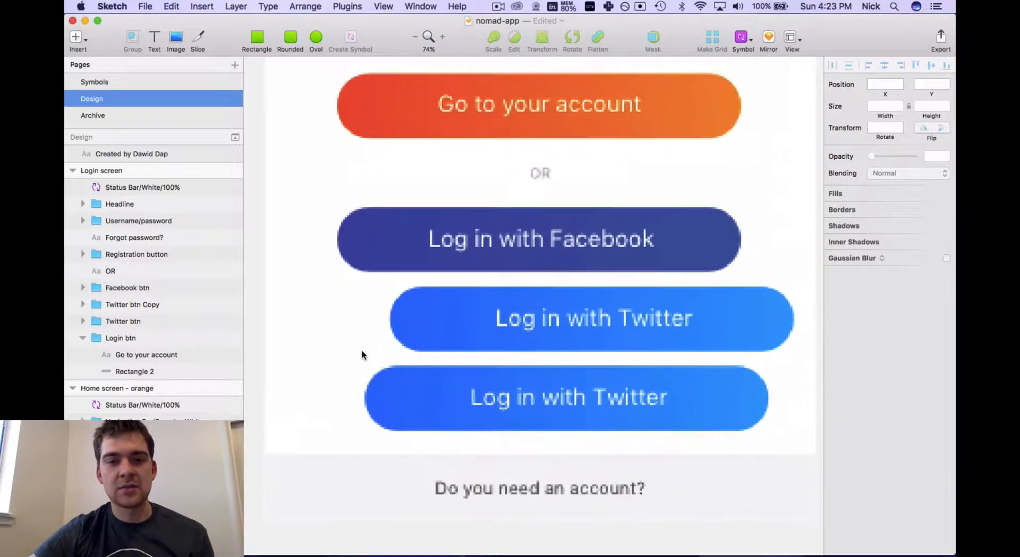
pyautogui.scroll(-2, 412, 319)
pyautogui.hscroll(1, 412, 319)
pyautogui.scroll(-3, 448, 326)
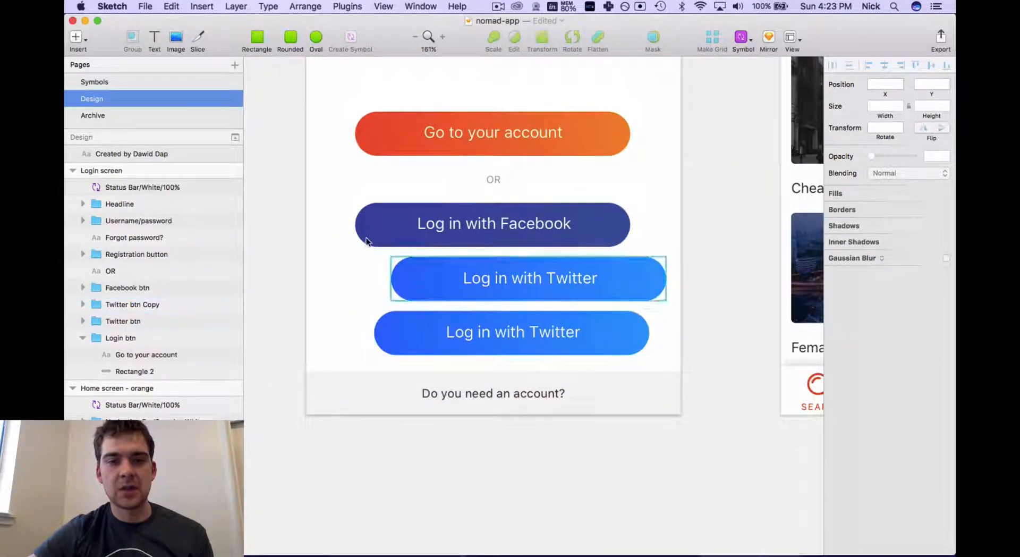
pyautogui.moveTo(343, 186); pyautogui.dragTo(667, 361)
pyautogui.rightClick(564, 280)
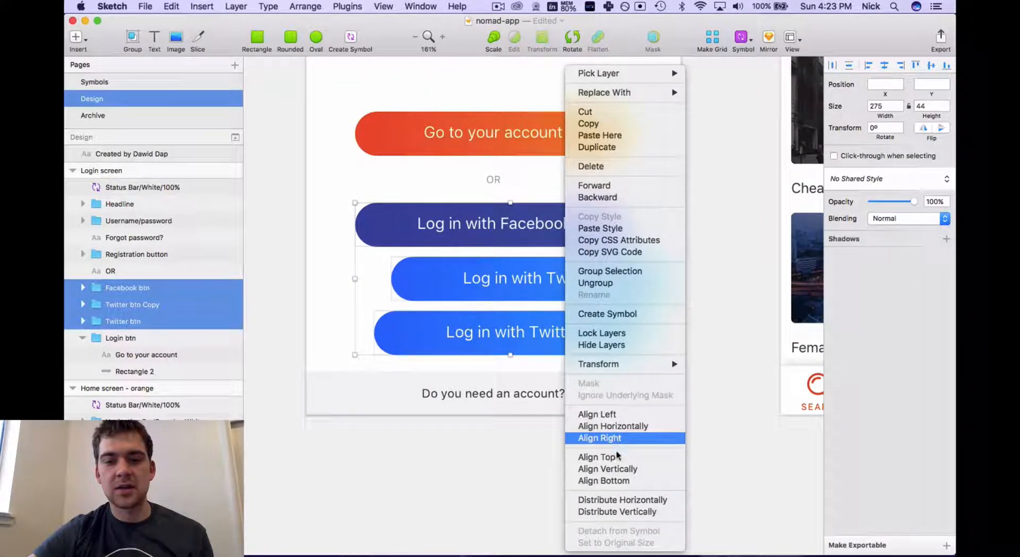
pyautogui.click(648, 510)
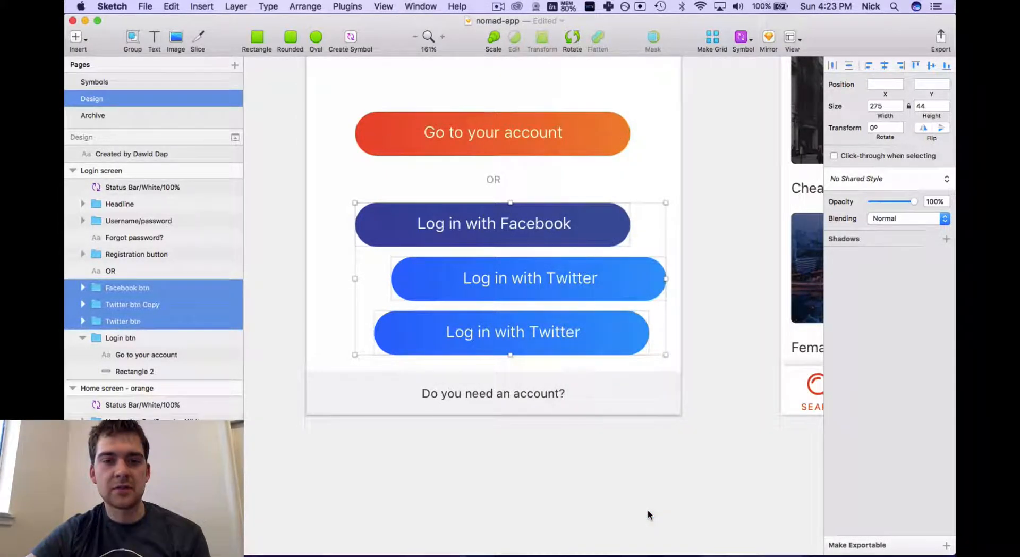
pyautogui.rightClick(576, 335)
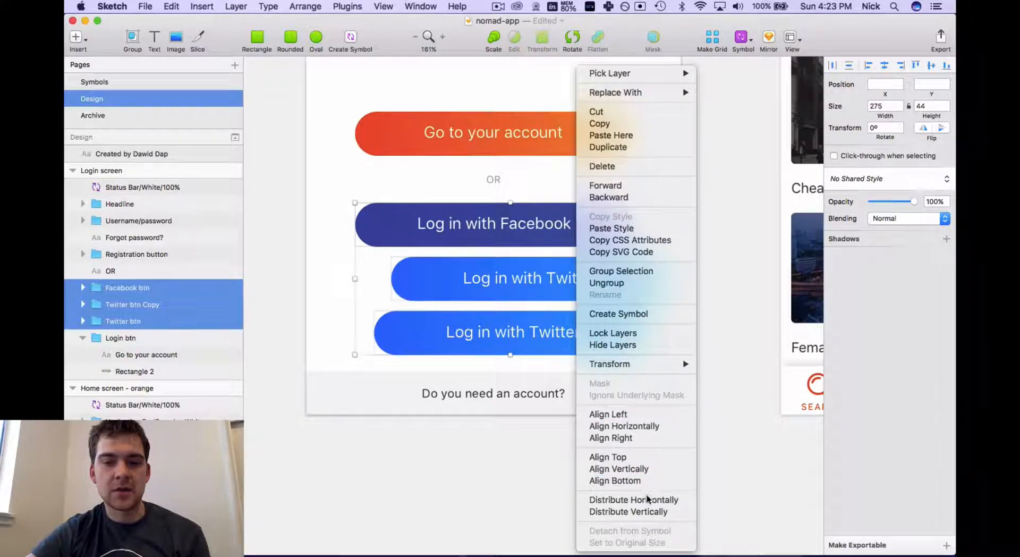
pyautogui.click(646, 511)
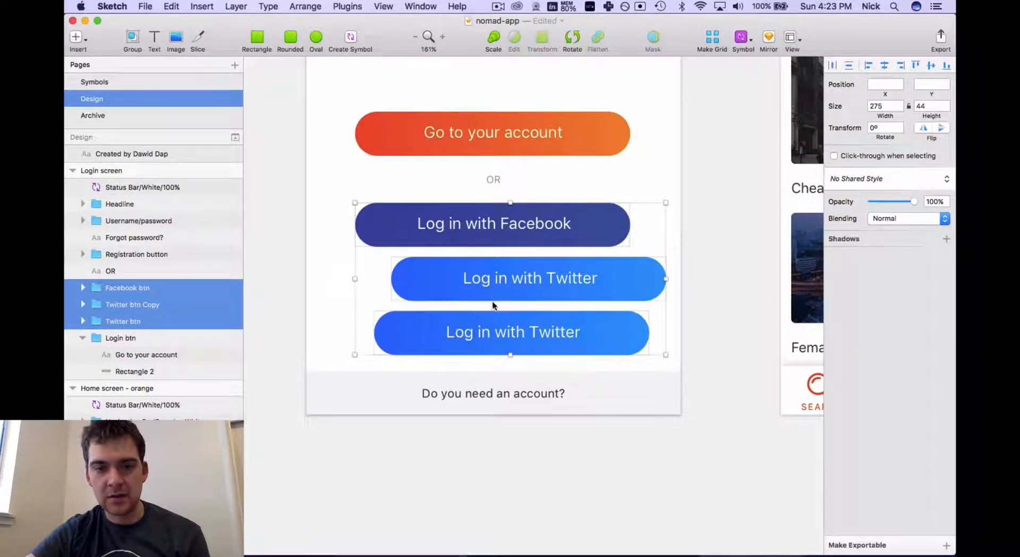
pyautogui.click(718, 302)
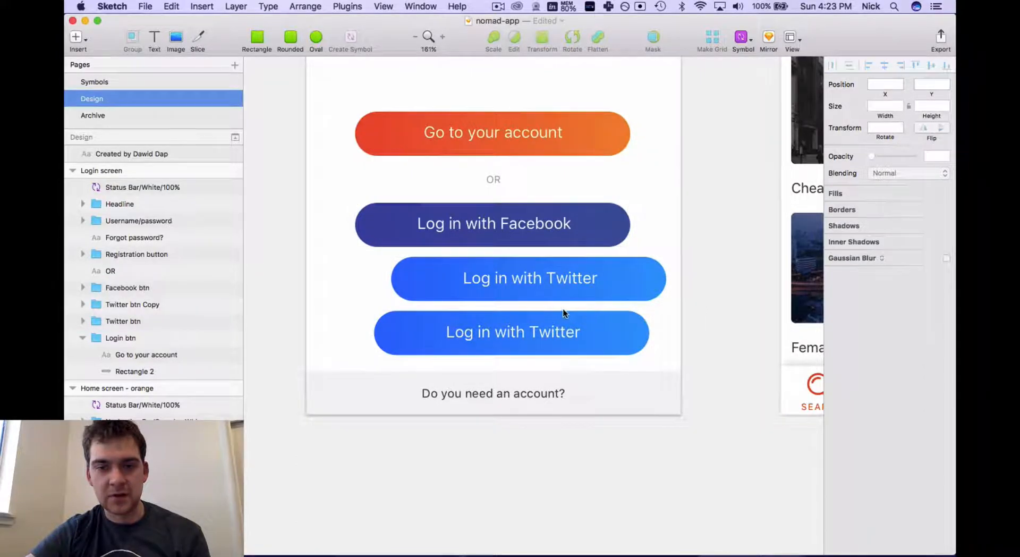
# Lower the bottom Twitter button about 31 px and distribute all three buttons vertically
pyautogui.moveTo(566, 315); pyautogui.dragTo(588, 348)
pyautogui.moveTo(332, 189); pyautogui.dragTo(629, 359)
pyautogui.rightClick(629, 357)
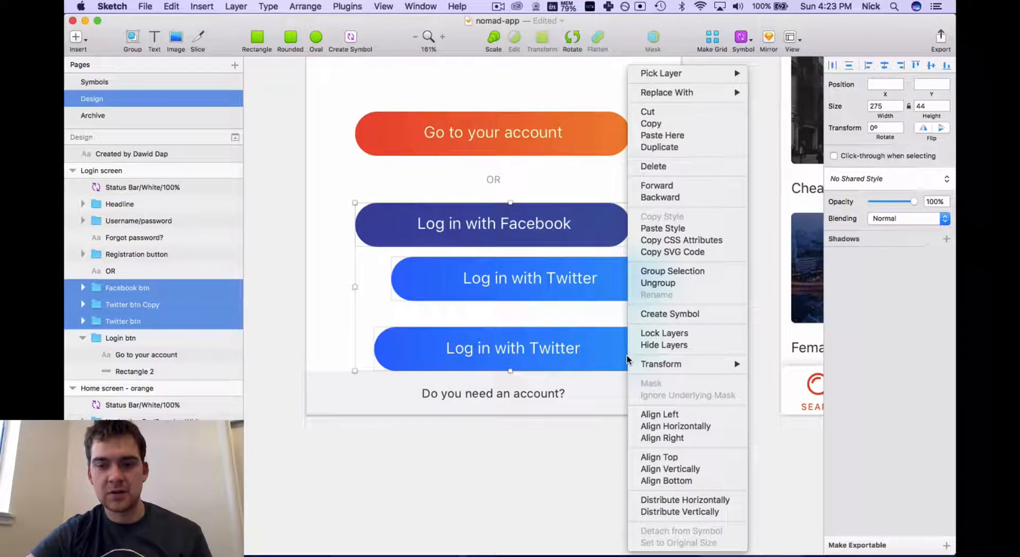
pyautogui.click(687, 510)
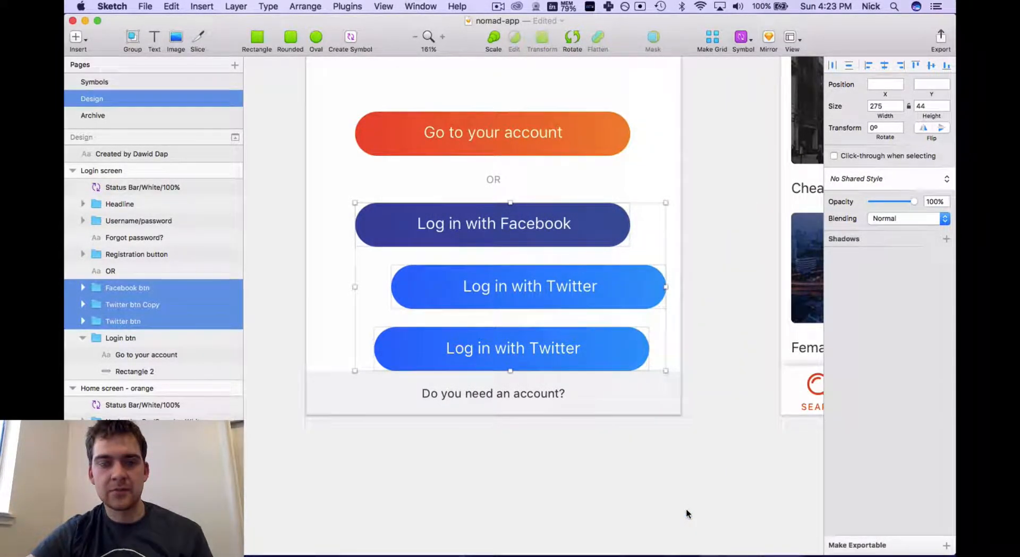
# Try Distribute Horizontally on the Facebook and both Twitter buttons, twice
pyautogui.rightClick(585, 295)
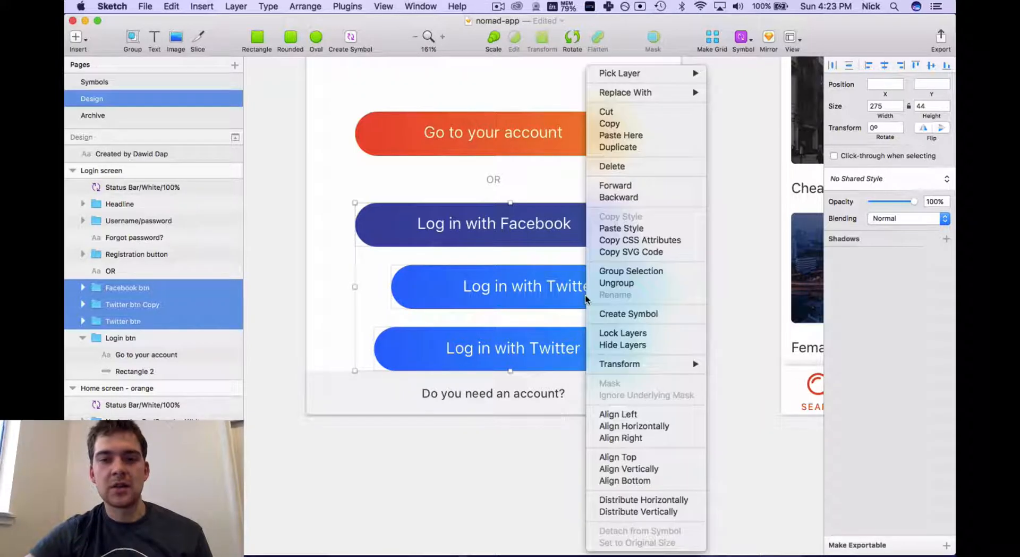
pyautogui.click(661, 502)
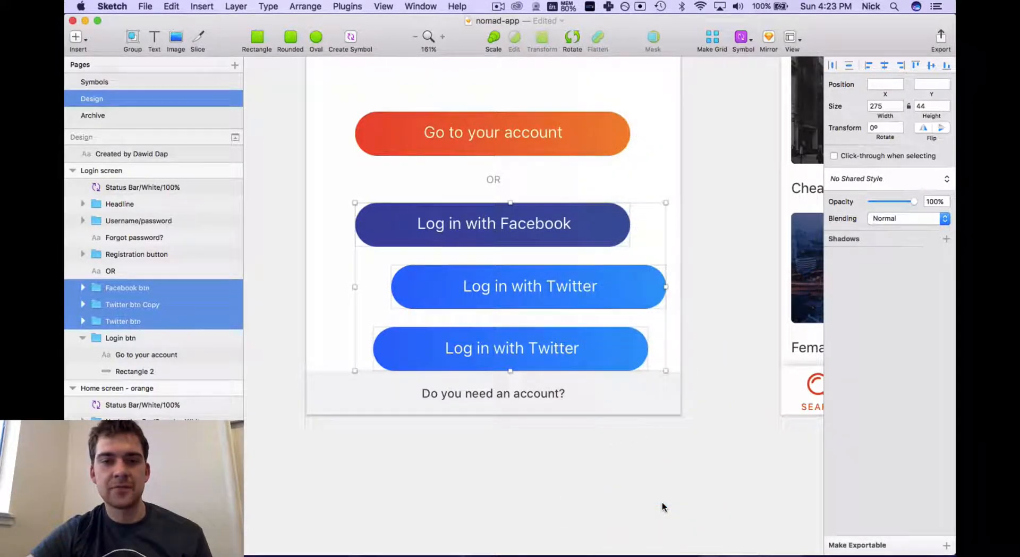
pyautogui.rightClick(609, 373)
pyautogui.click(683, 502)
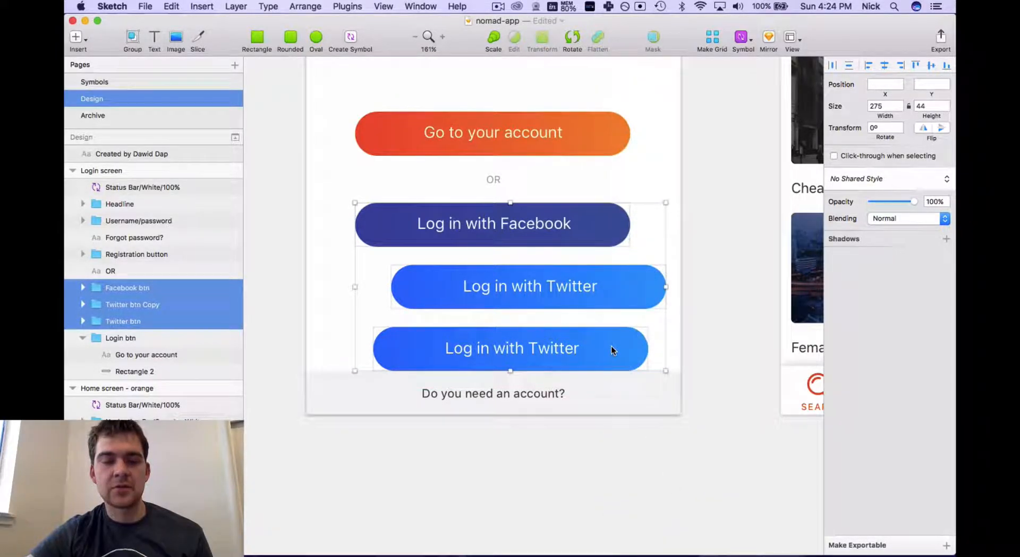
# Align the Facebook and both Twitter buttons horizontally into one column at X 67, then deselect
pyautogui.rightClick(621, 304)
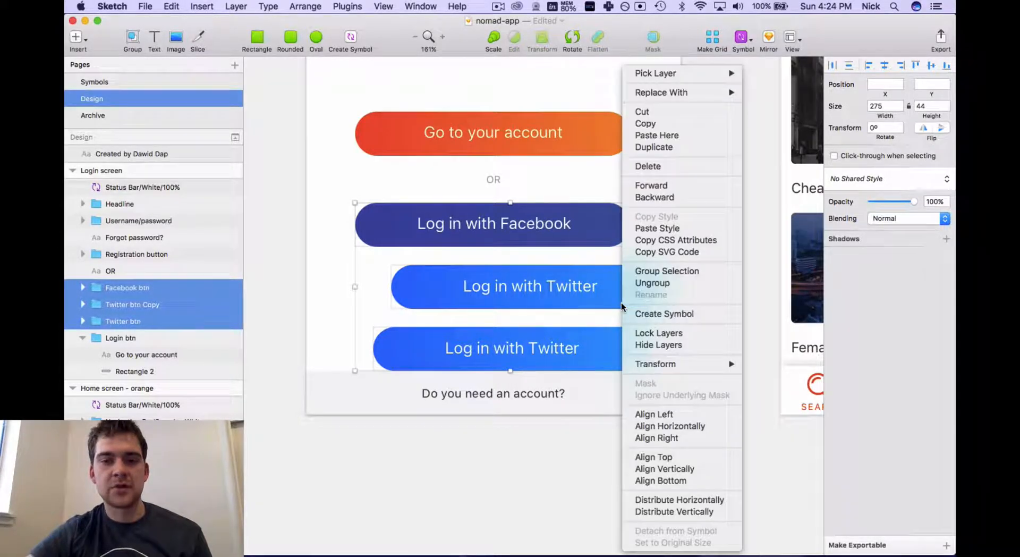
pyautogui.click(709, 424)
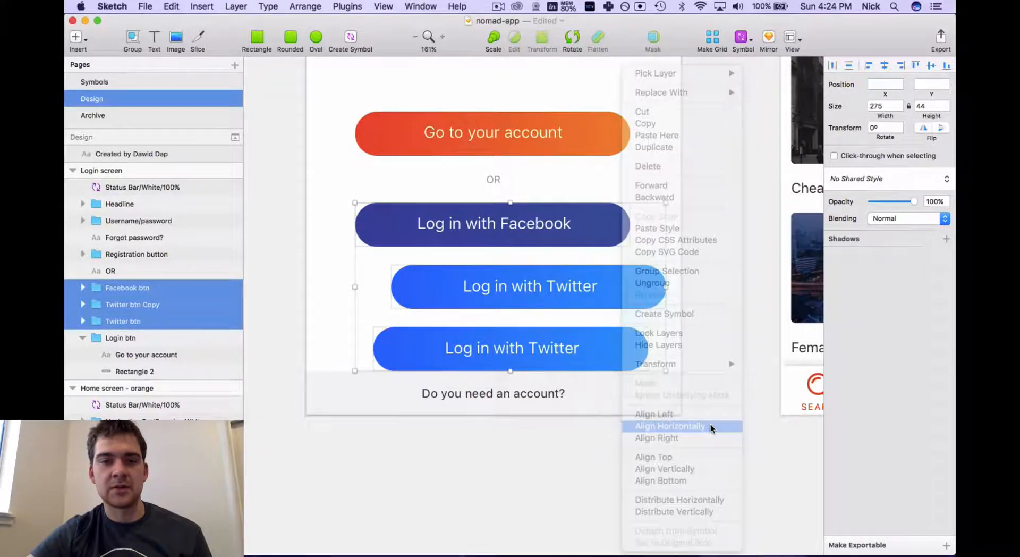
pyautogui.rightClick(614, 302)
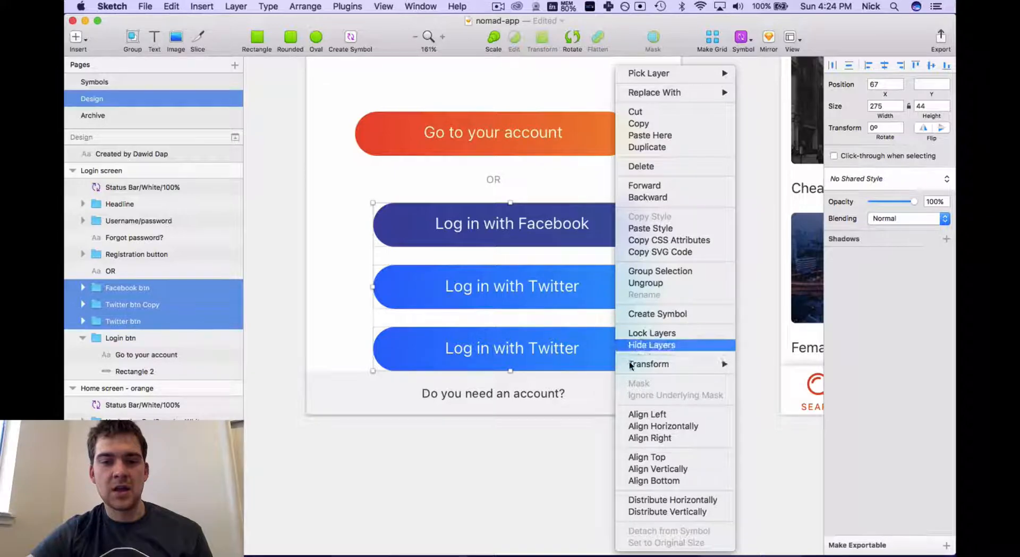
pyautogui.click(758, 355)
pyautogui.click(734, 322)
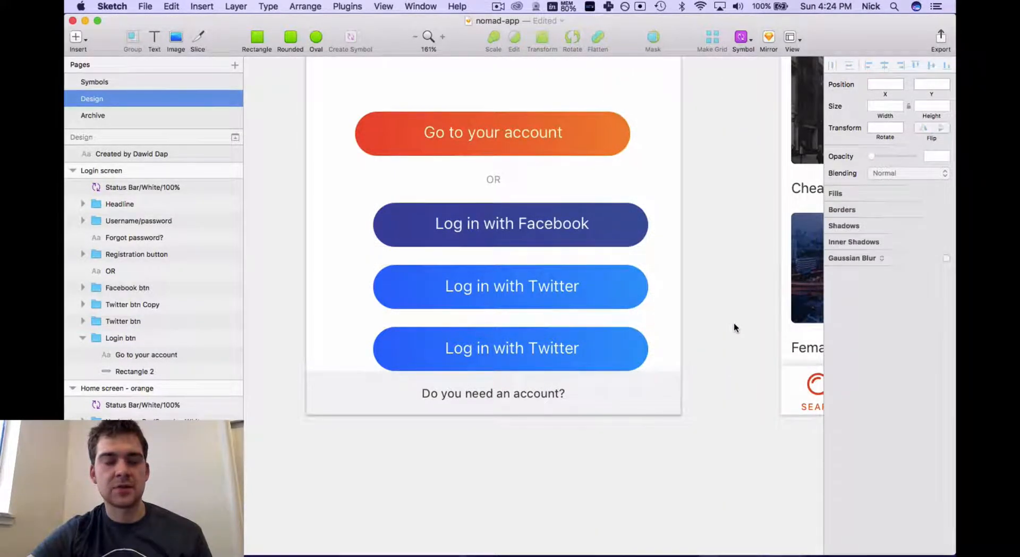
pyautogui.scroll(2, 734, 322)
pyautogui.hscroll(1, 734, 322)
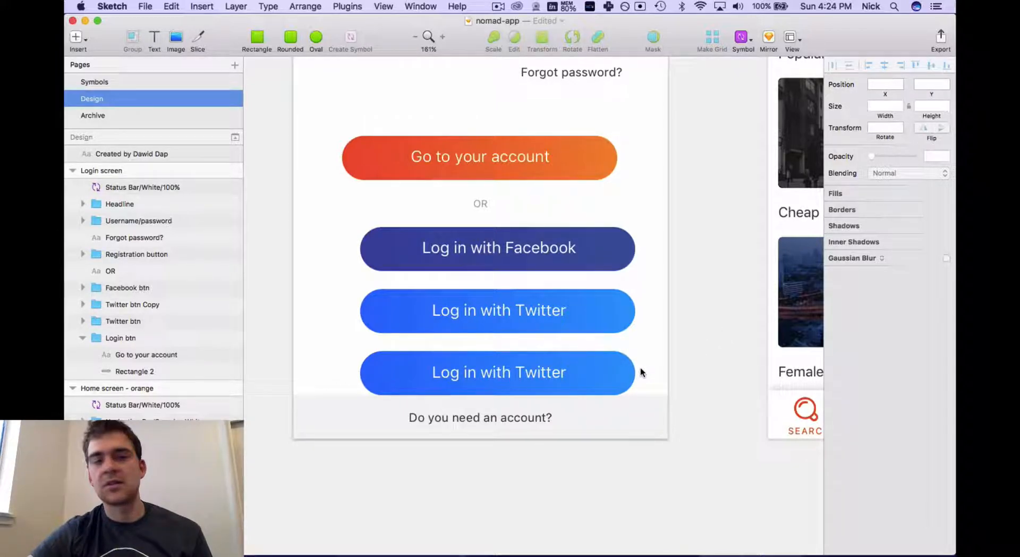
# Draw a small gray square below the Password field with the Rectangle tool
pyautogui.scroll(5, 639, 367)
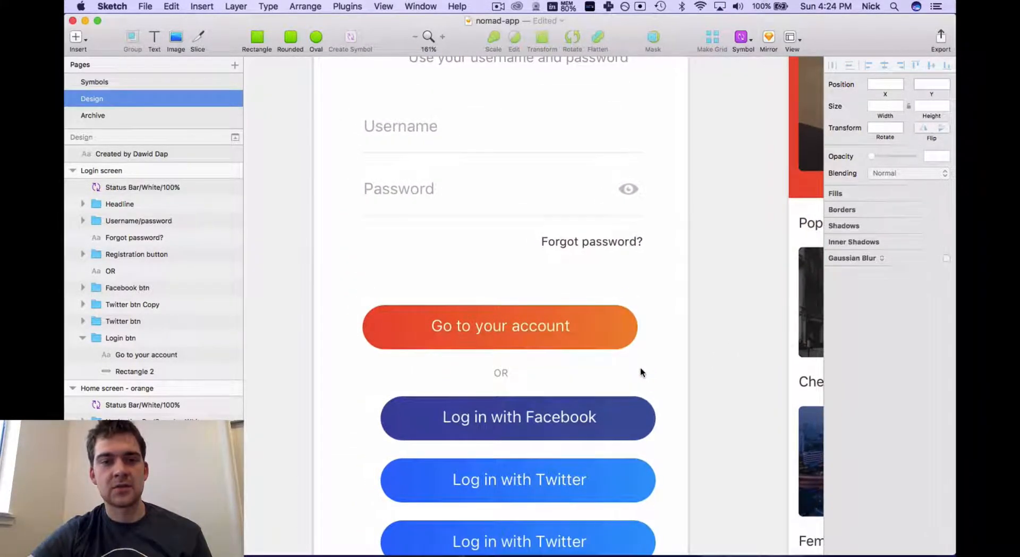
pyautogui.hscroll(-2, 639, 367)
pyautogui.scroll(6, 460, 248)
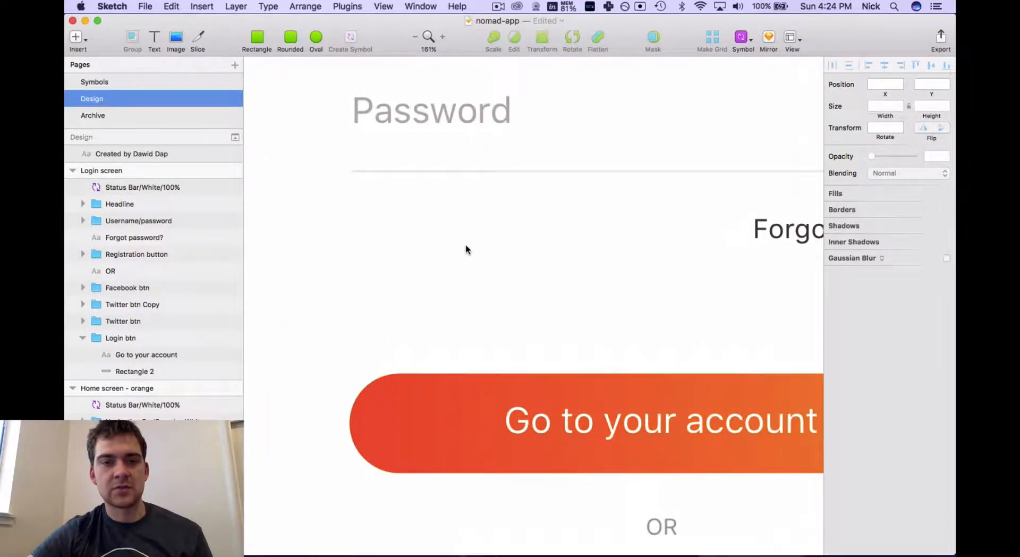
pyautogui.click(255, 34)
pyautogui.moveTo(365, 174); pyautogui.dragTo(396, 331)
pyautogui.click(455, 332)
# Shift the middle square about 50 px right, then align all three squares horizontally
pyautogui.moveTo(330, 160); pyautogui.dragTo(453, 382)
pyautogui.click(383, 260)
pyautogui.moveTo(382, 260); pyautogui.dragTo(407, 253)
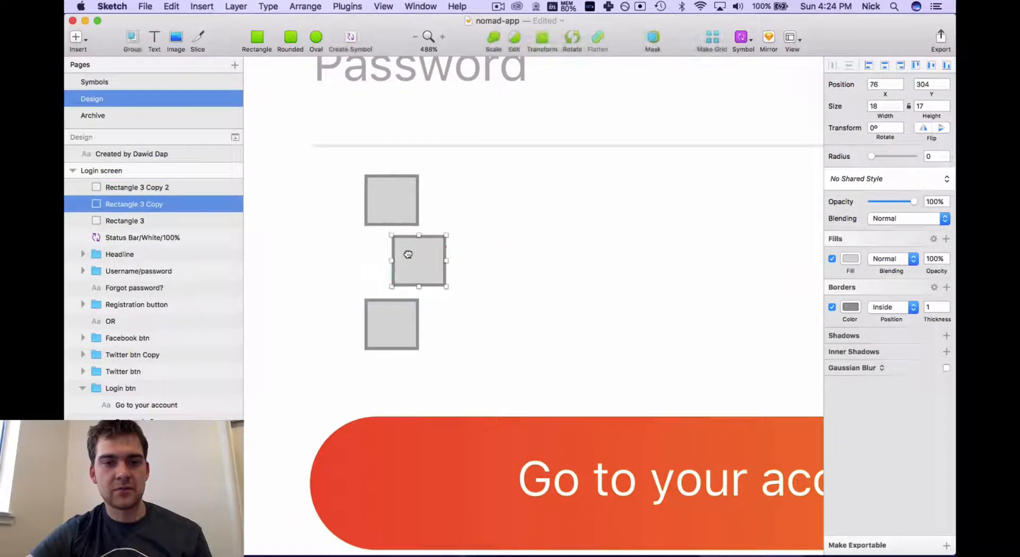
pyautogui.moveTo(344, 169); pyautogui.dragTo(385, 243)
pyautogui.moveTo(450, 400); pyautogui.dragTo(341, 162)
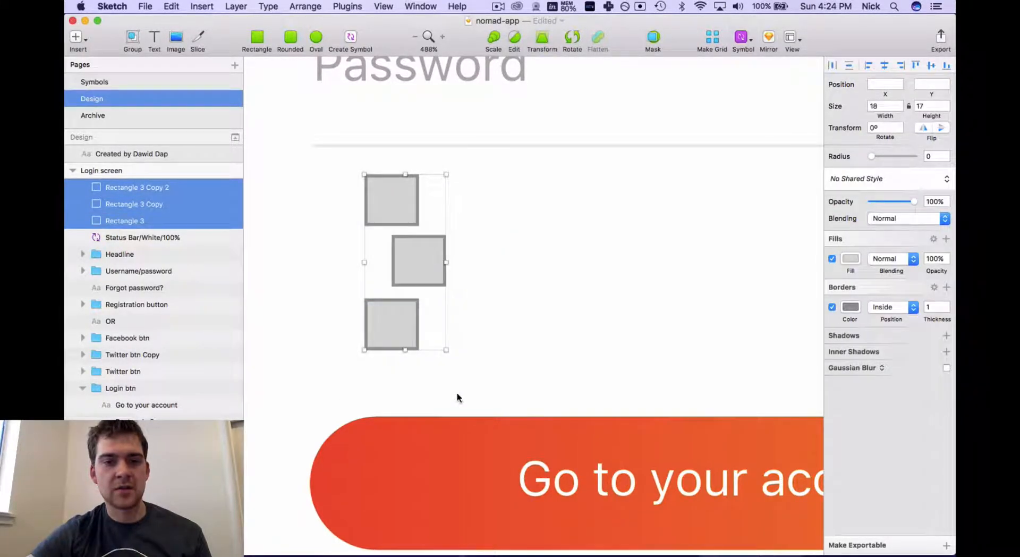
pyautogui.rightClick(417, 267)
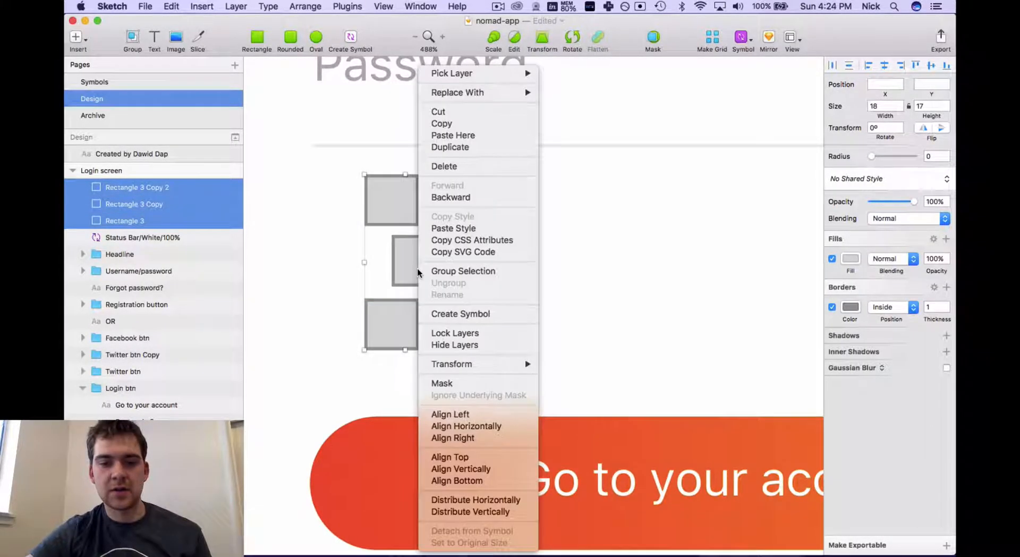
pyautogui.click(504, 425)
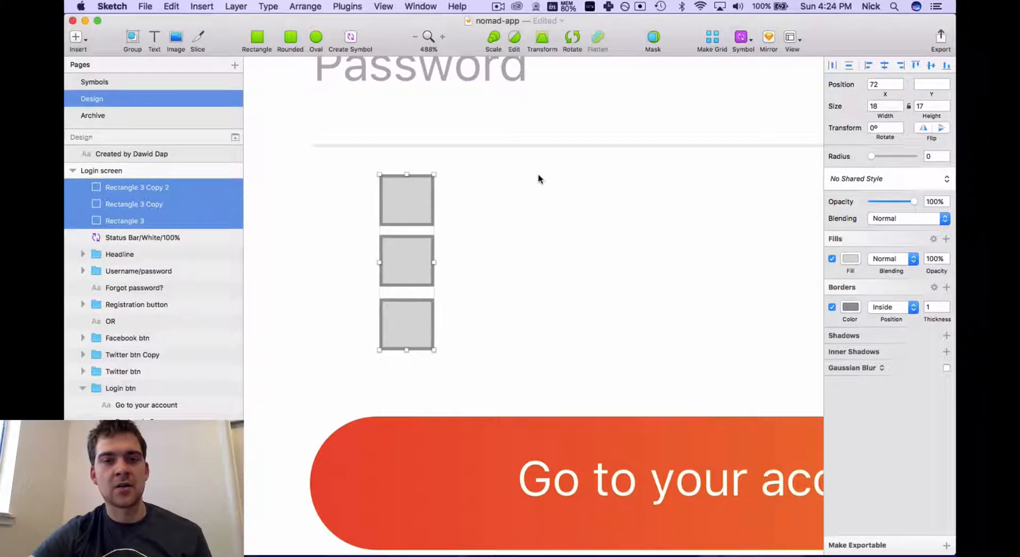
# Arrange the squares into a 2×2 grid with the Grid Tool's Make Grid
pyautogui.click(713, 41)
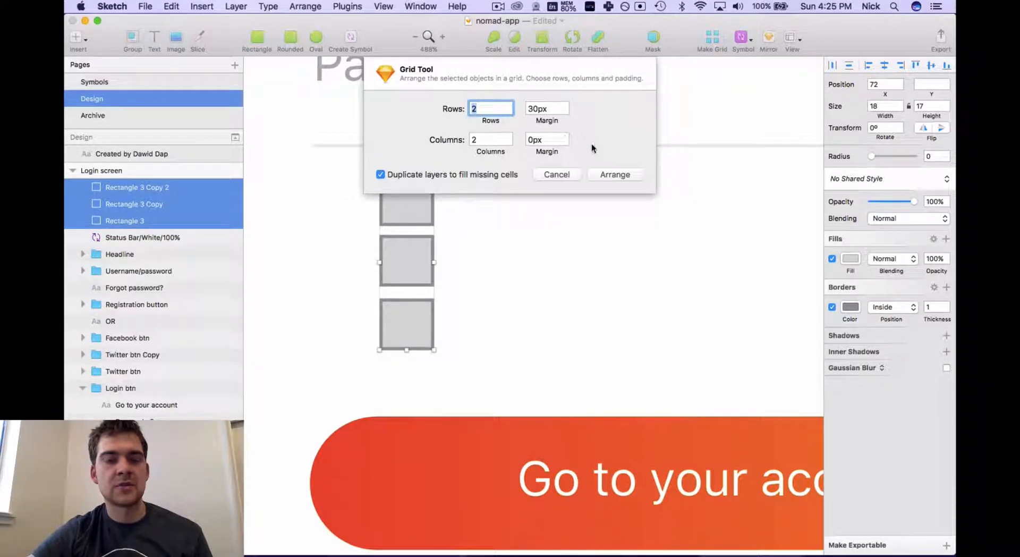
pyautogui.click(615, 171)
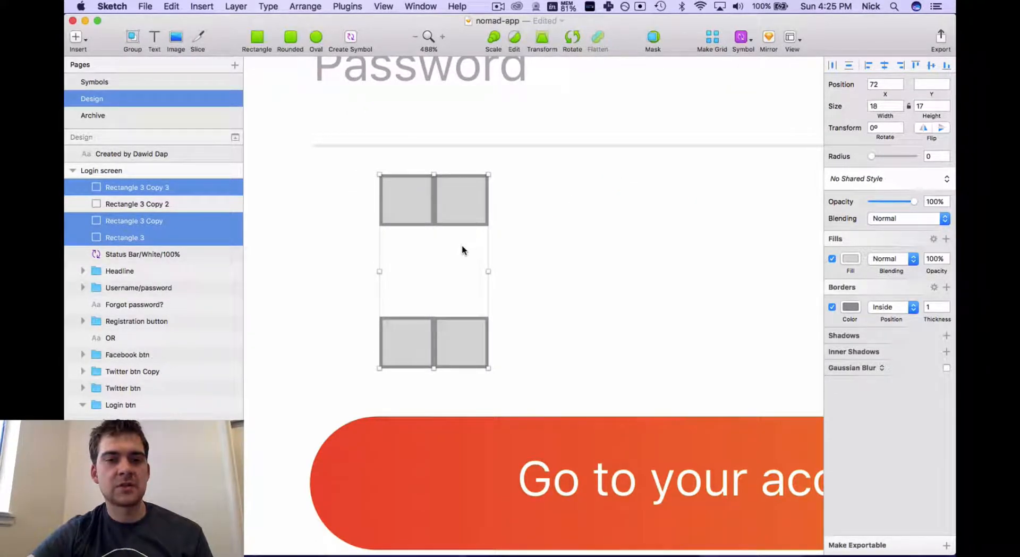
# Undo the grid, delete the bottom square, and select the two remaining squares
pyautogui.rightClick(436, 283)
pyautogui.click(605, 255)
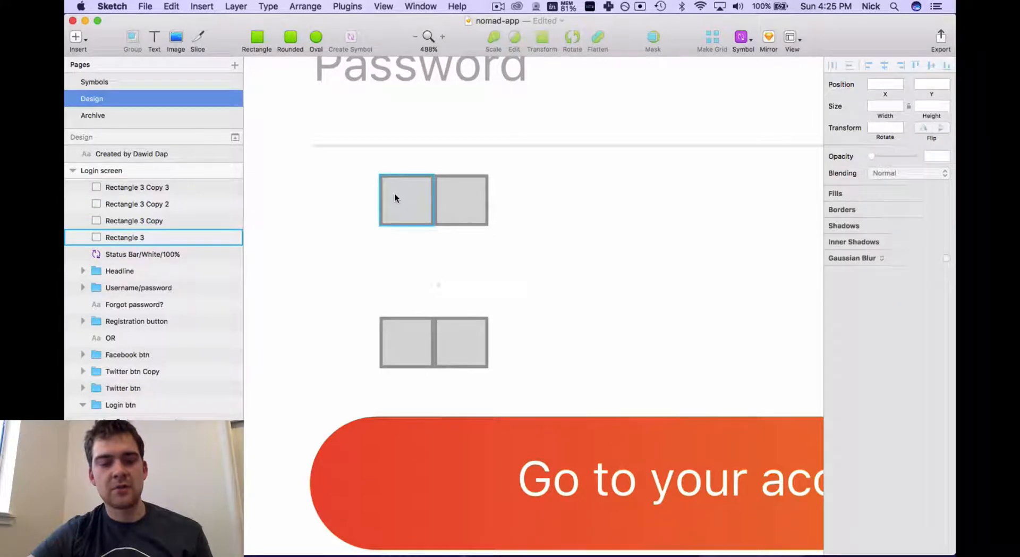
pyautogui.press('super+z')
pyautogui.click(412, 313)
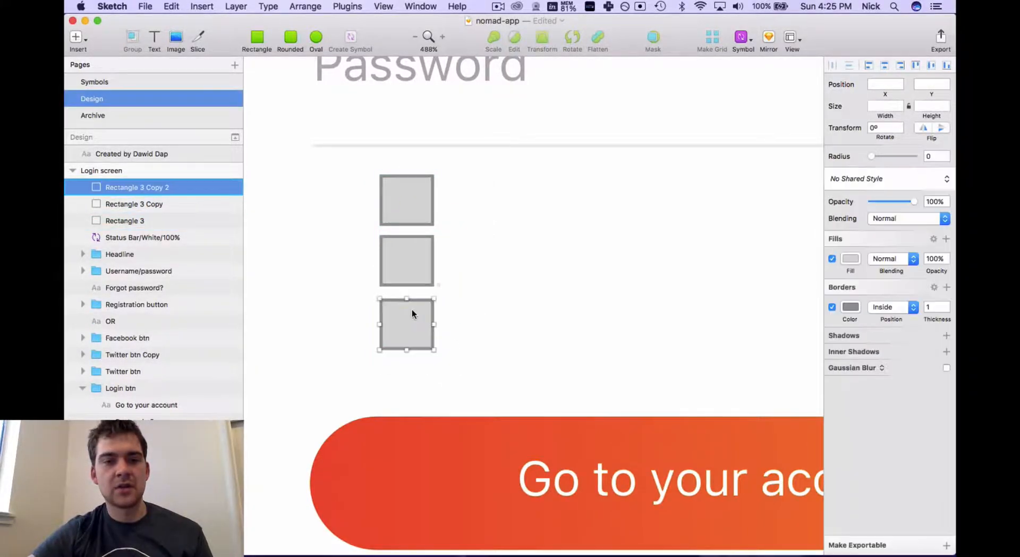
pyautogui.press('Delete')
pyautogui.moveTo(361, 160); pyautogui.dragTo(468, 331)
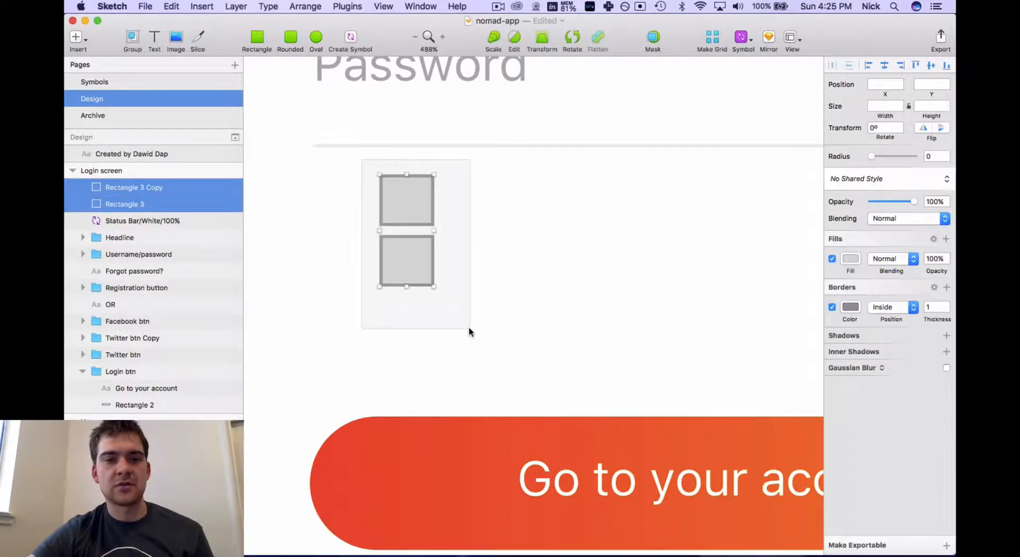
# Arrange the two squares in the Grid Tool as 4 rows by 1 column
pyautogui.click(713, 40)
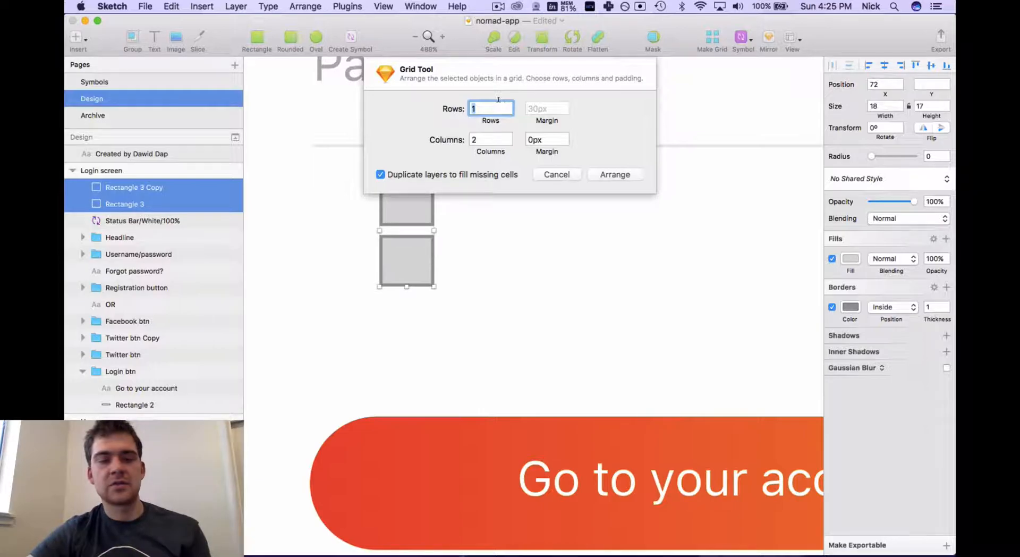
pyautogui.doubleClick(479, 140)
pyautogui.write('1')
pyautogui.doubleClick(474, 109)
pyautogui.press('BackSpace')
pyautogui.write('4')
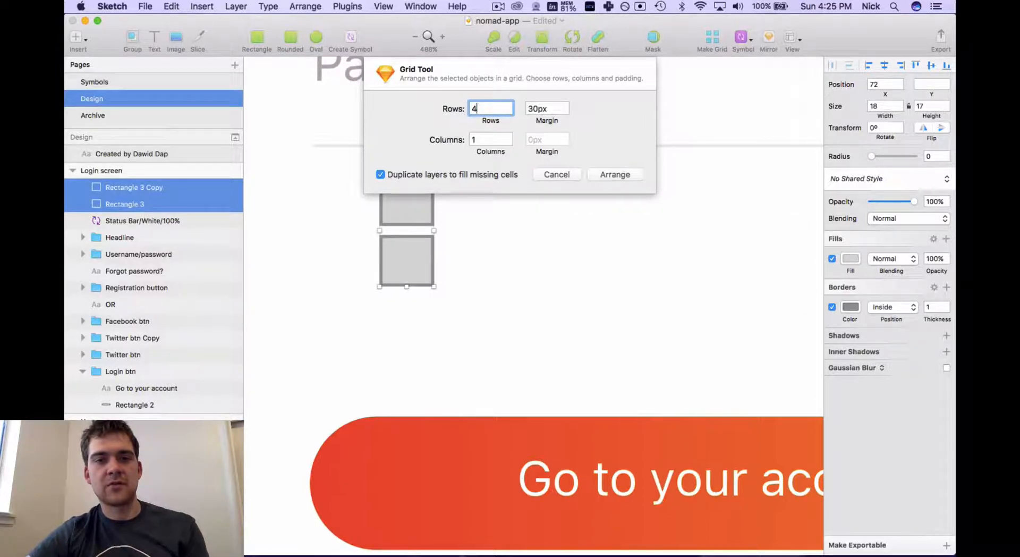
pyautogui.click(615, 175)
pyautogui.scroll(-10, 570, 286)
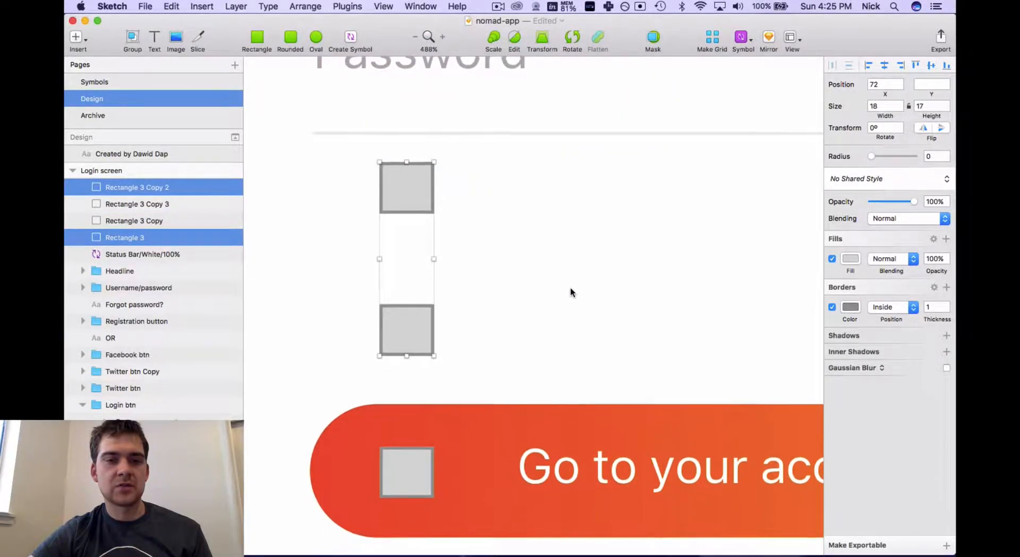
pyautogui.scroll(8, 571, 291)
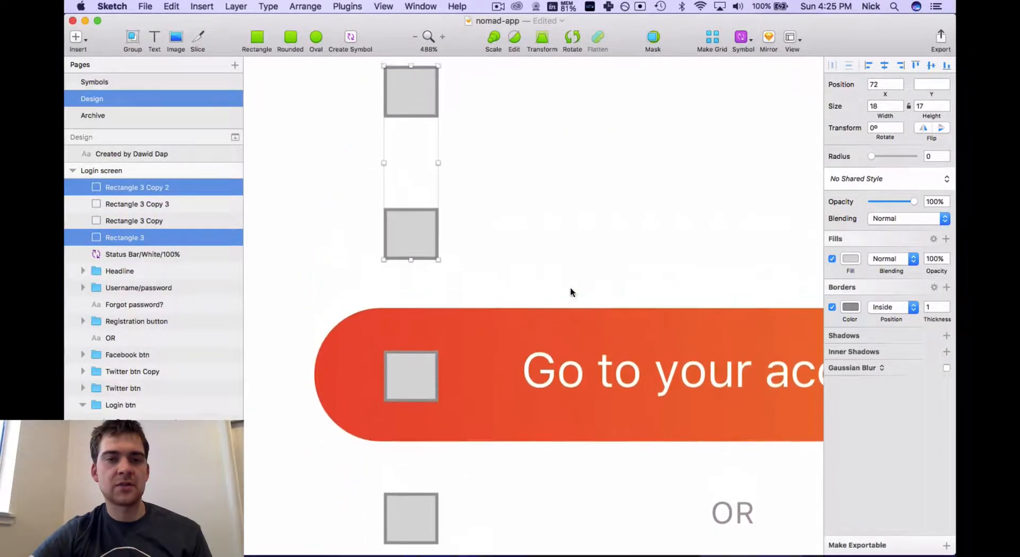
pyautogui.click(503, 205)
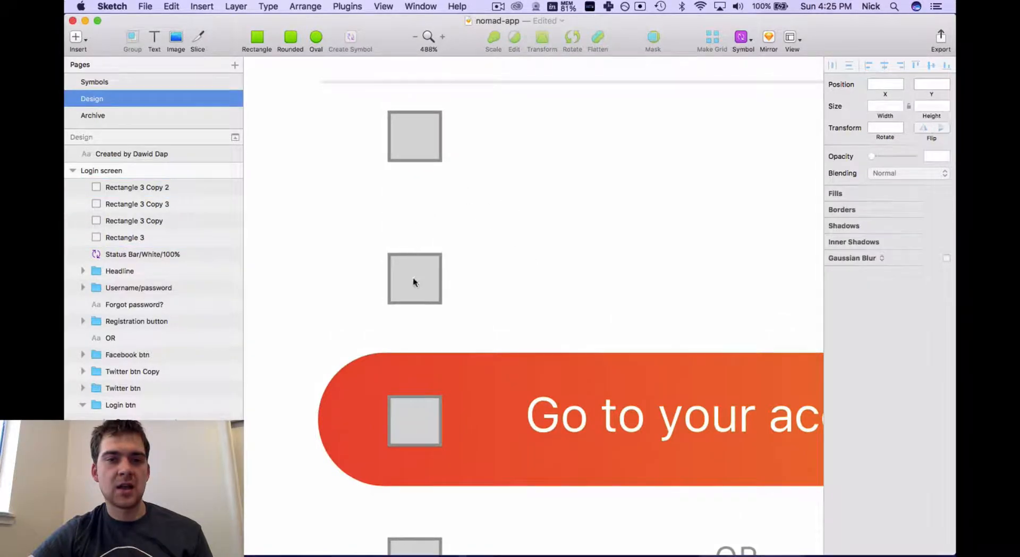
pyautogui.click(418, 274)
pyautogui.press('alt')
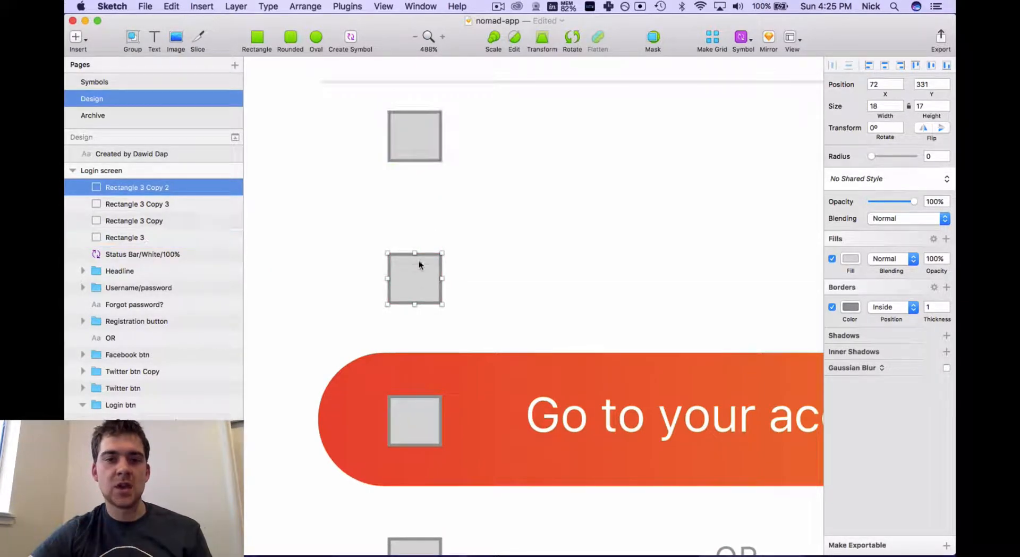
pyautogui.click(514, 259)
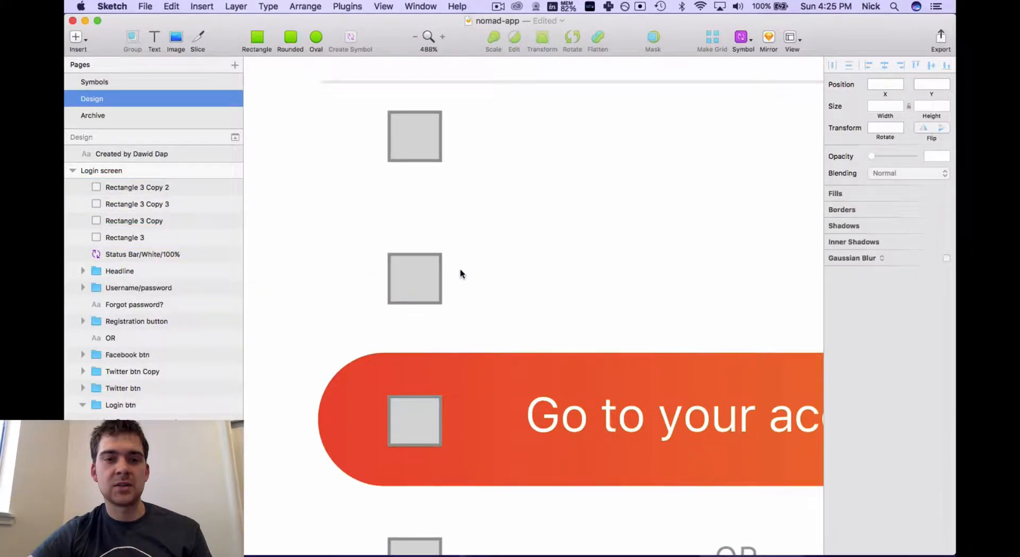
pyautogui.click(400, 268)
pyautogui.press('alt')
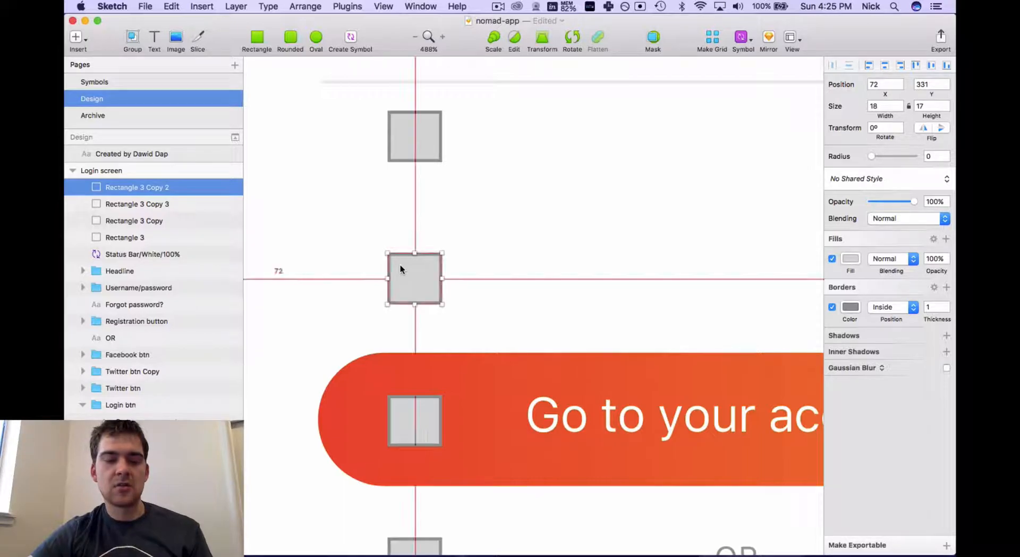
pyautogui.scroll(-5, 400, 268)
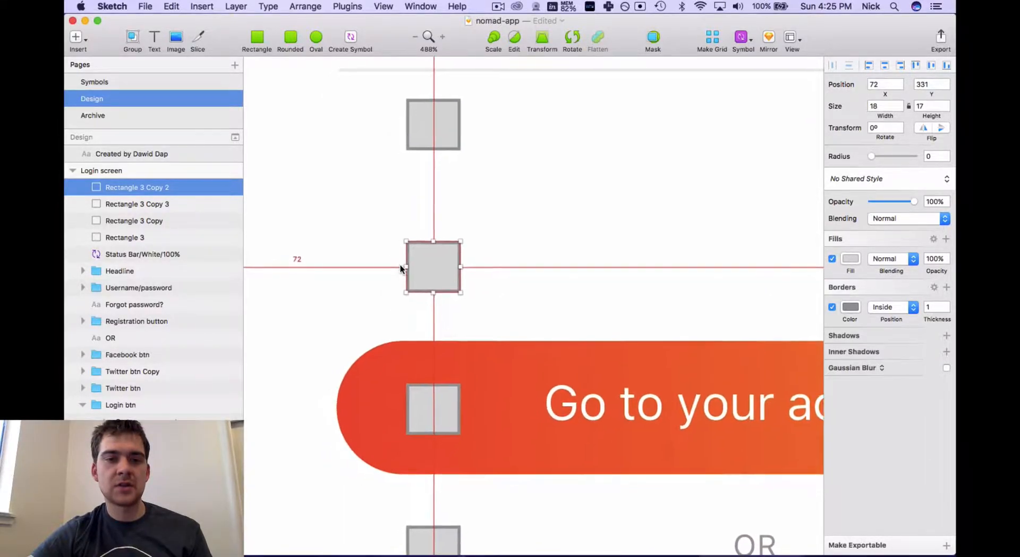
pyautogui.scroll(-5, 400, 265)
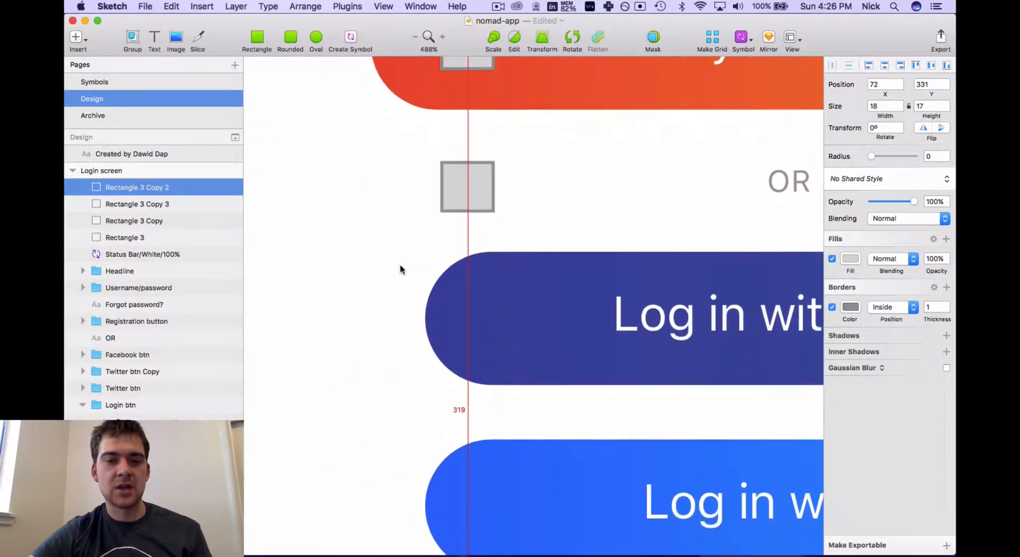
pyautogui.scroll(7, 400, 264)
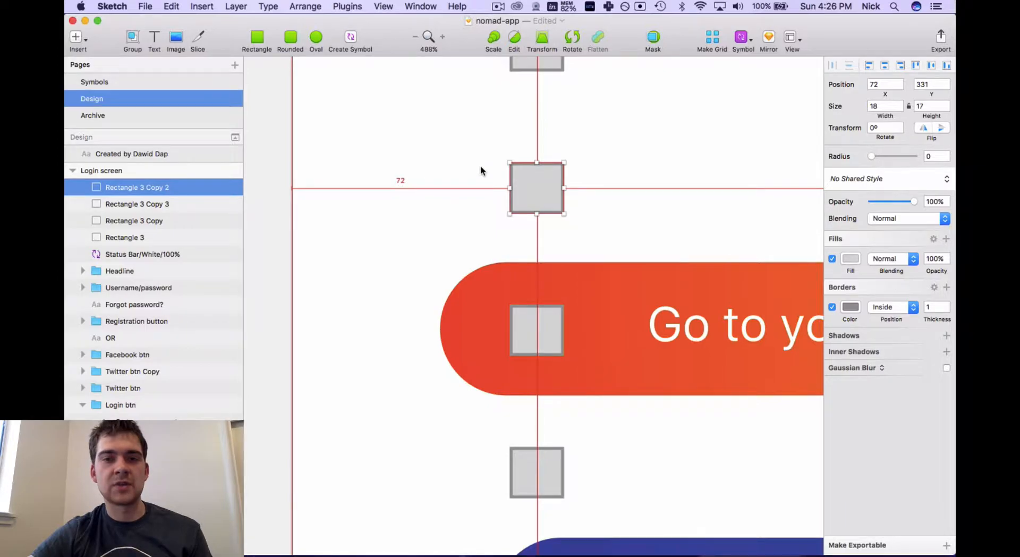
pyautogui.scroll(3, 480, 170)
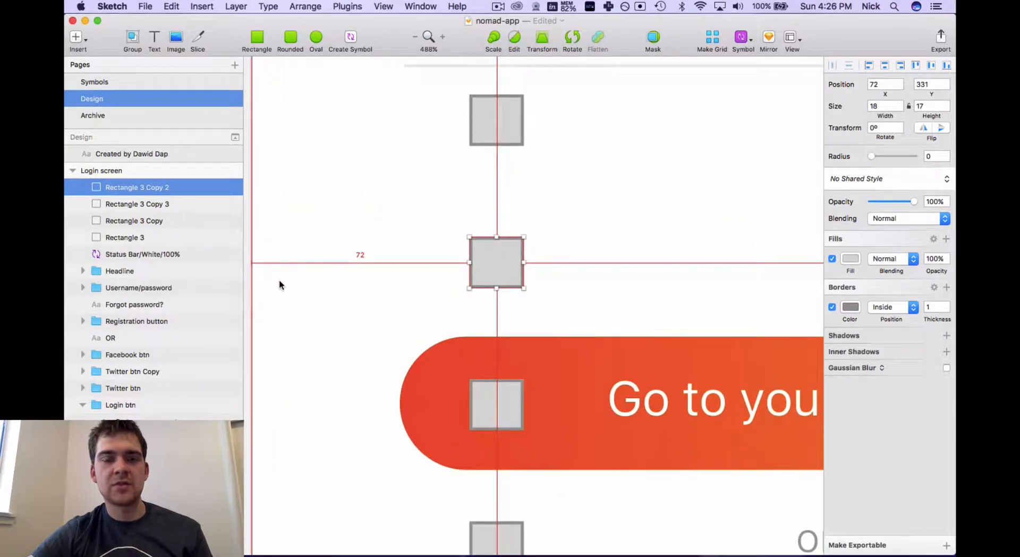
pyautogui.hscroll(2, 525, 207)
pyautogui.scroll(1, 526, 207)
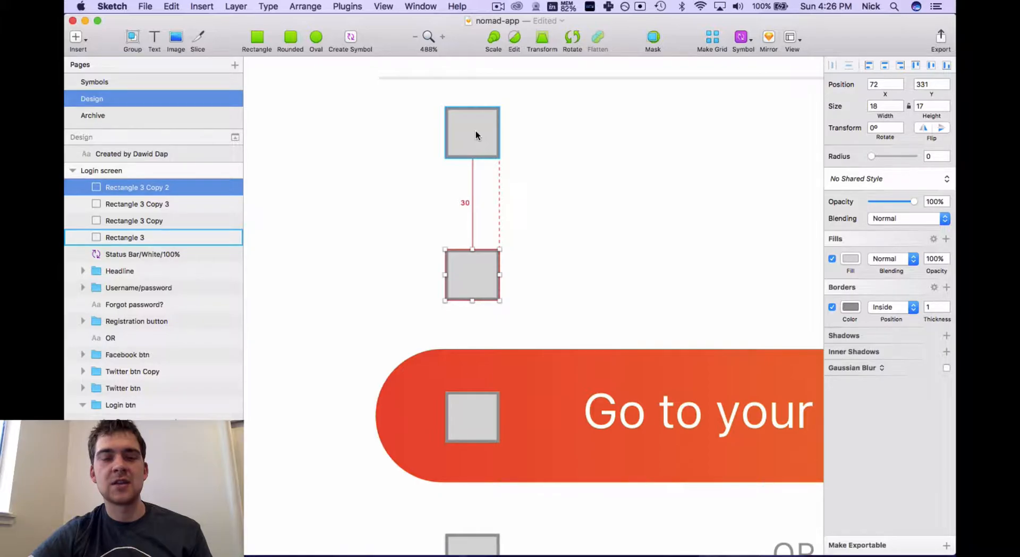
pyautogui.scroll(-2, 552, 259)
pyautogui.scroll(-1, 551, 259)
pyautogui.click(473, 358)
pyautogui.press('alt')
pyautogui.moveTo(477, 203)
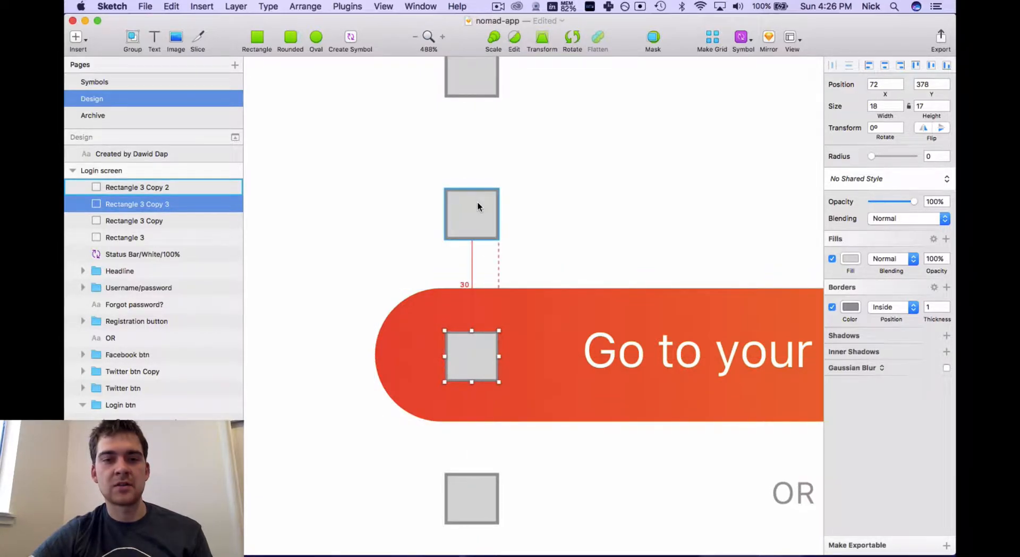
pyautogui.click(584, 209)
pyautogui.scroll(-5, 584, 209)
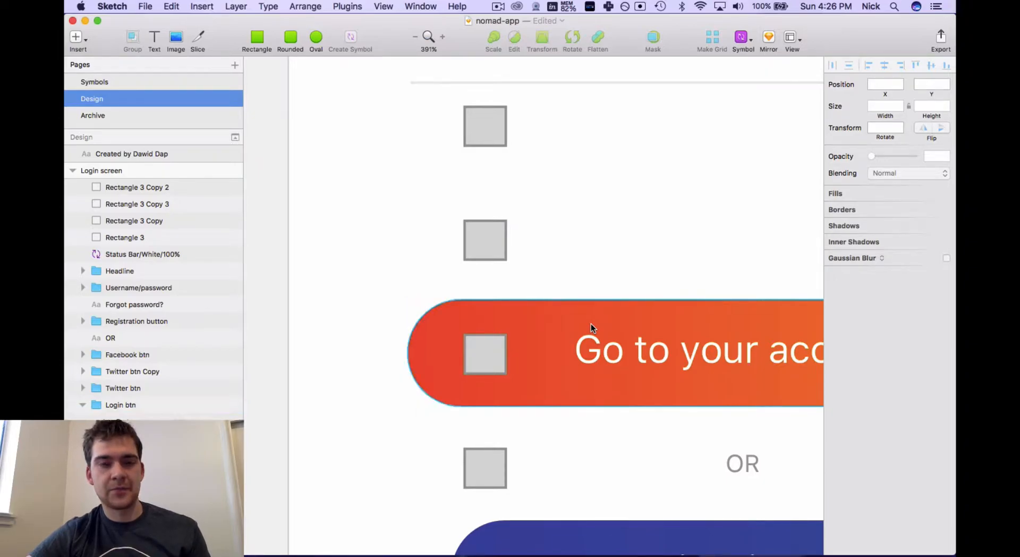
# Undo the four-row column and scroll around the login screen to review its buttons
pyautogui.press('super+z')
pyautogui.press('super+z')
pyautogui.click(549, 183)
pyautogui.scroll(-8, 550, 183)
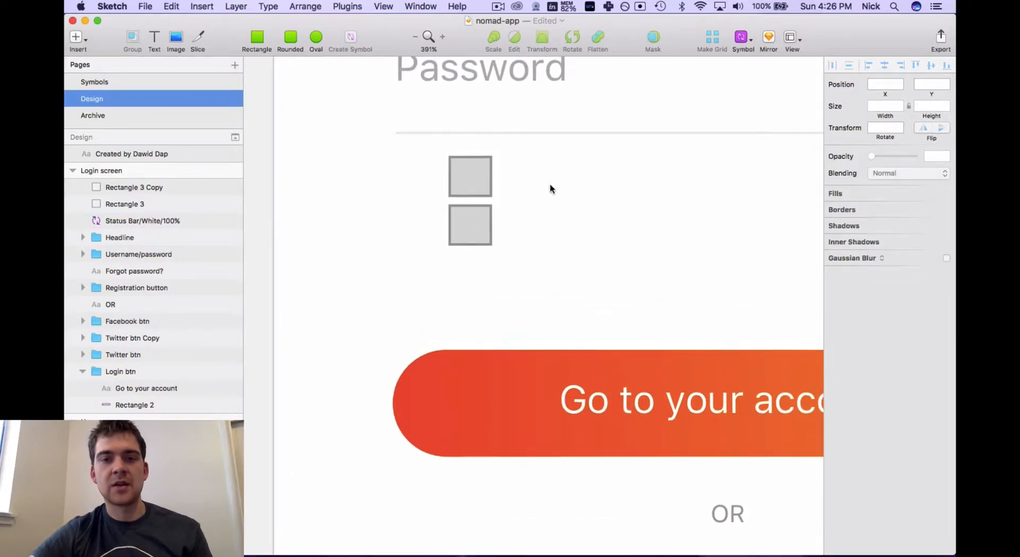
pyautogui.hscroll(5, 550, 184)
pyautogui.scroll(-6, 549, 184)
pyautogui.hscroll(3, 550, 184)
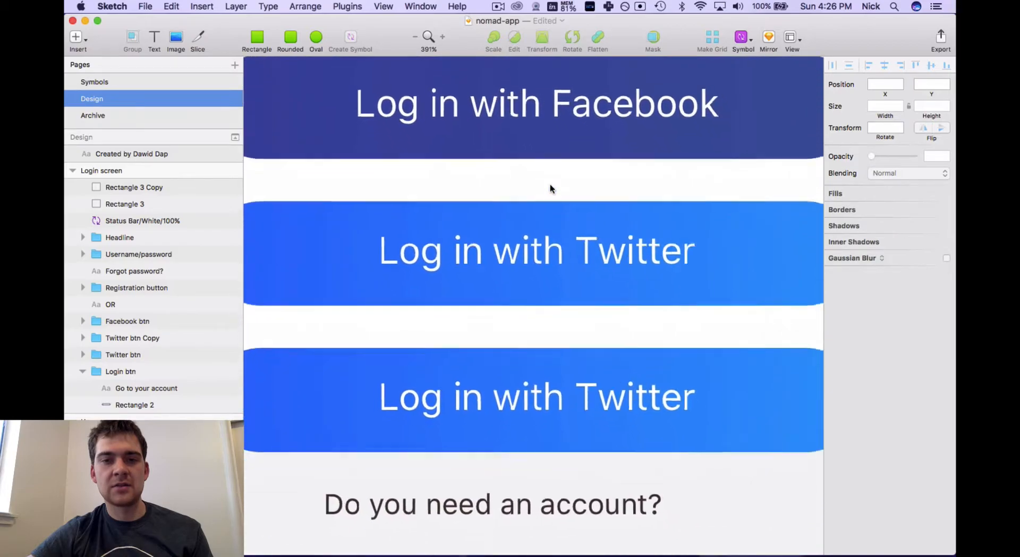
pyautogui.scroll(-5, 550, 184)
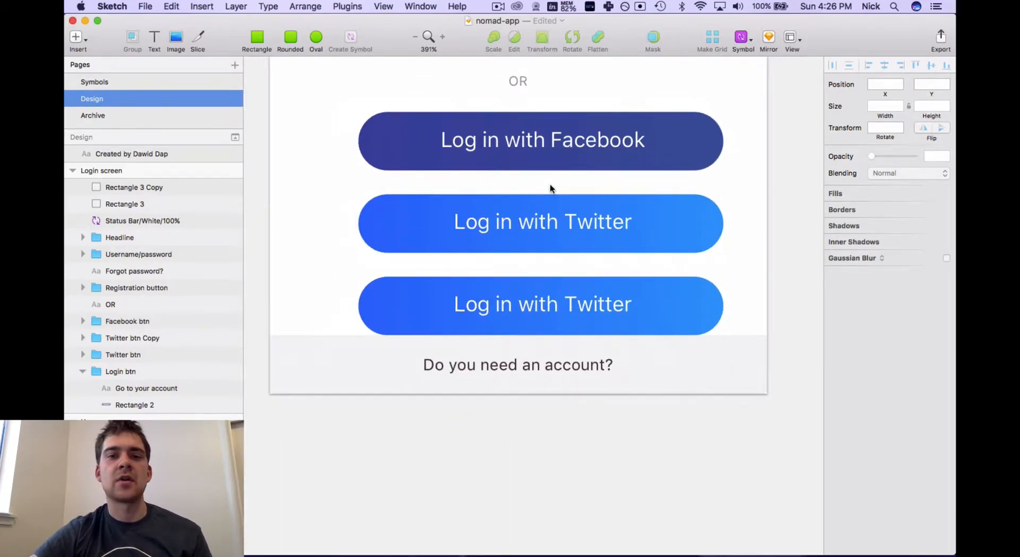
pyautogui.scroll(1, 503, 250)
pyautogui.scroll(3, 503, 253)
pyautogui.hscroll(2, 503, 253)
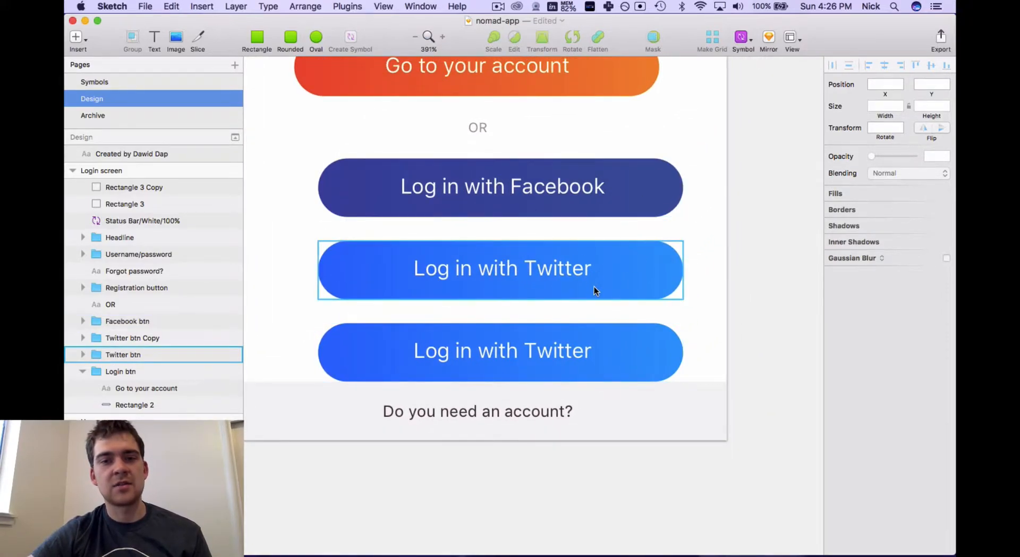
pyautogui.scroll(-5, 563, 311)
pyautogui.hscroll(5, 562, 311)
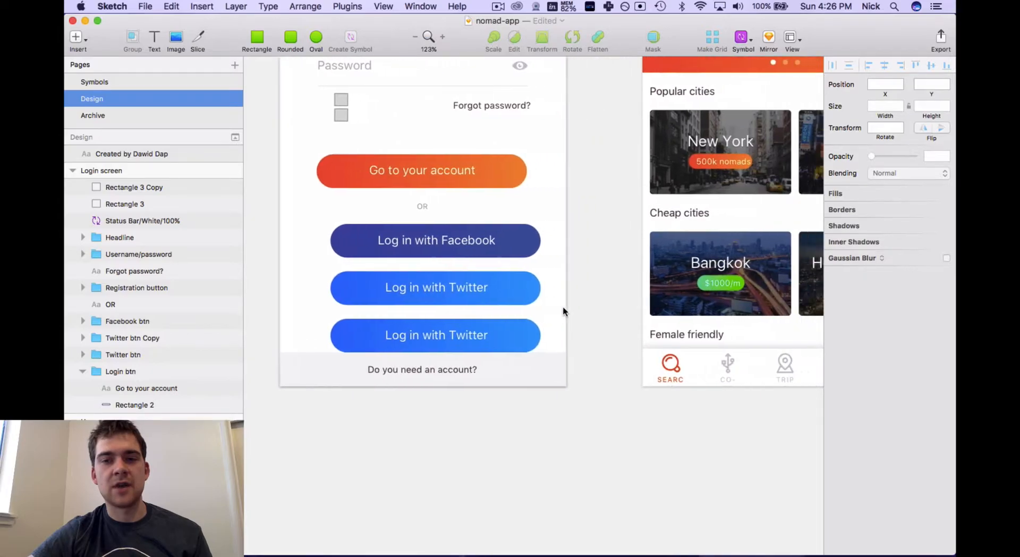
pyautogui.hscroll(5, 563, 311)
pyautogui.scroll(3, 562, 311)
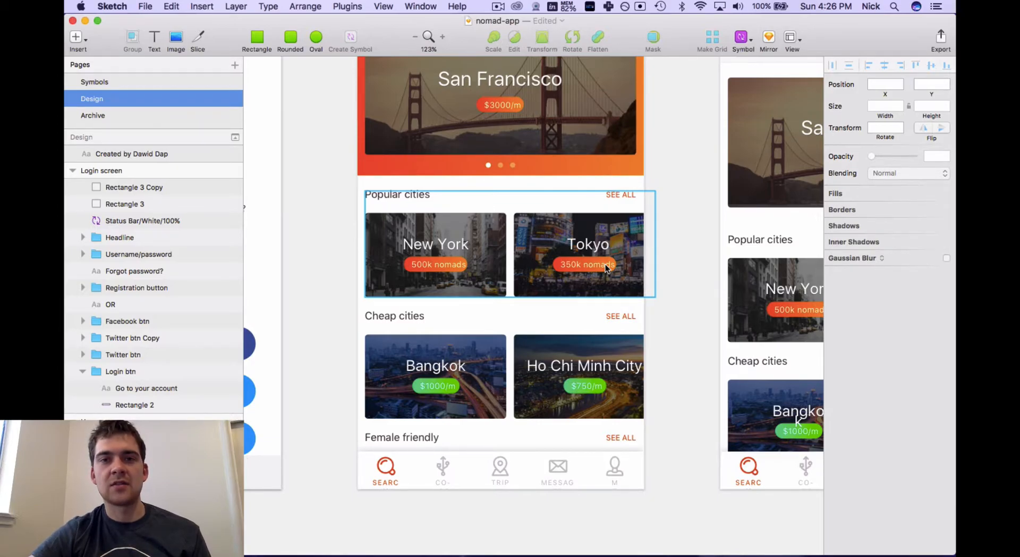
pyautogui.hscroll(-10, 605, 263)
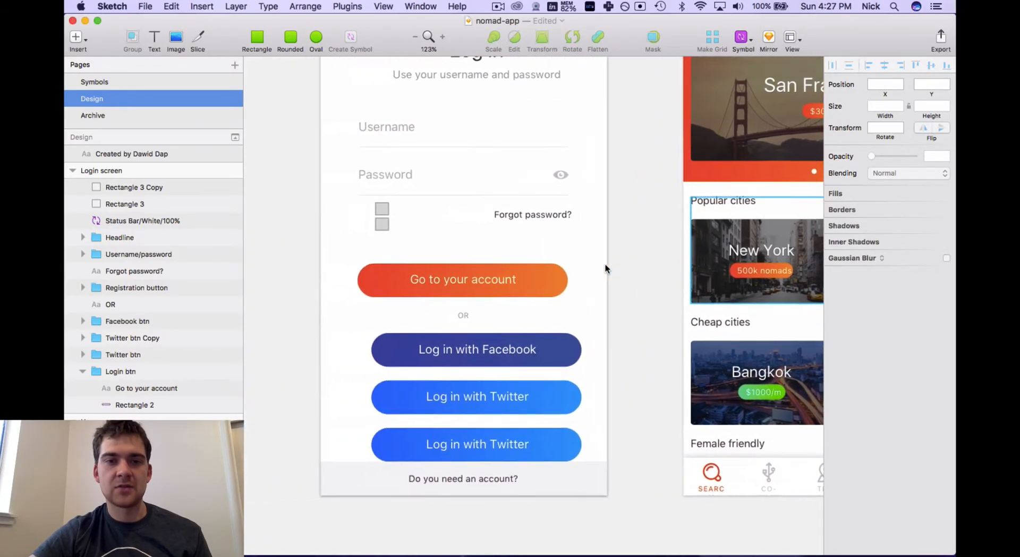